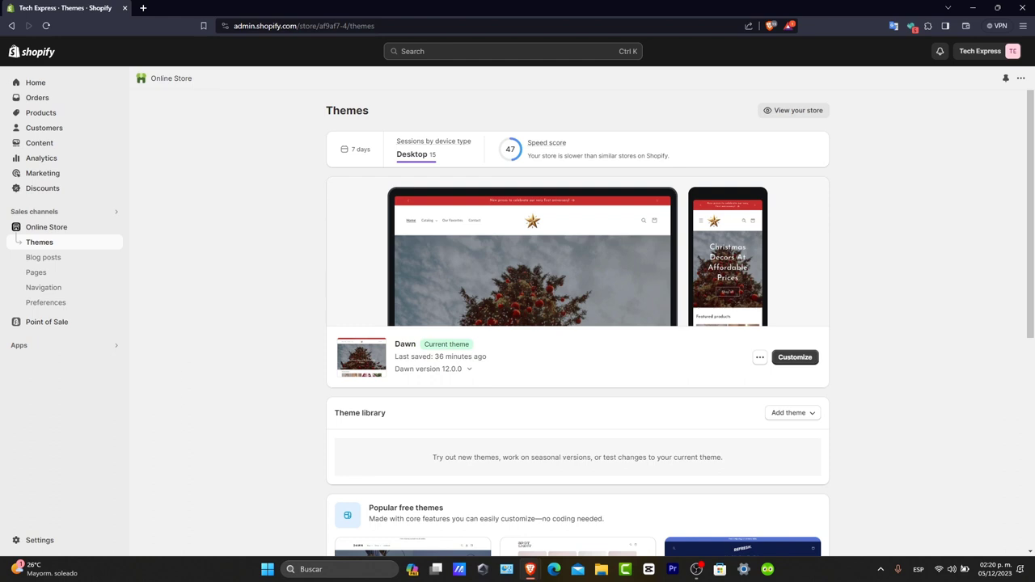
# Open the store's Taxes and duties settings and review the sales tax regions, import duties and tax charging options
pyautogui.click(40, 541)
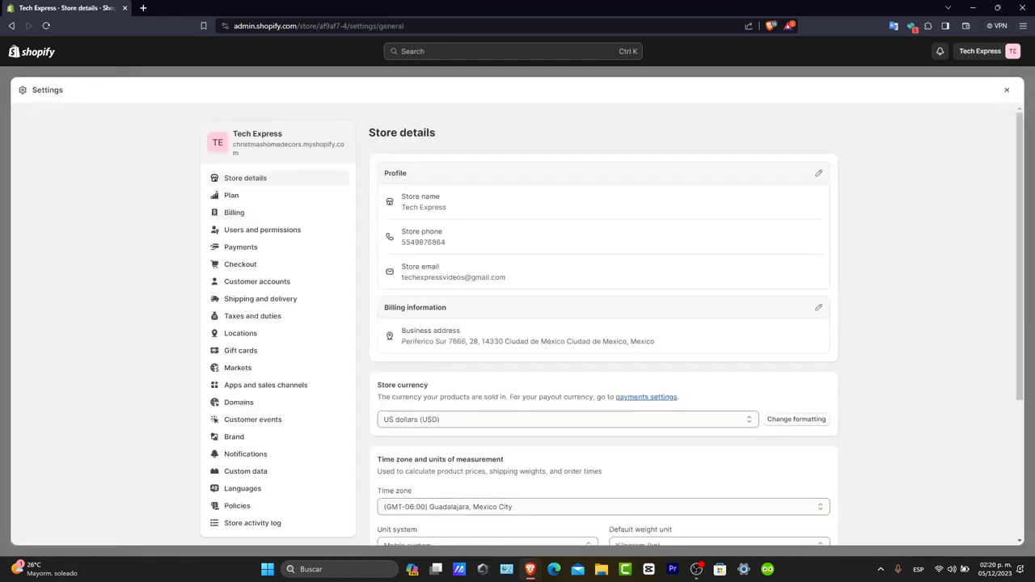
pyautogui.click(252, 316)
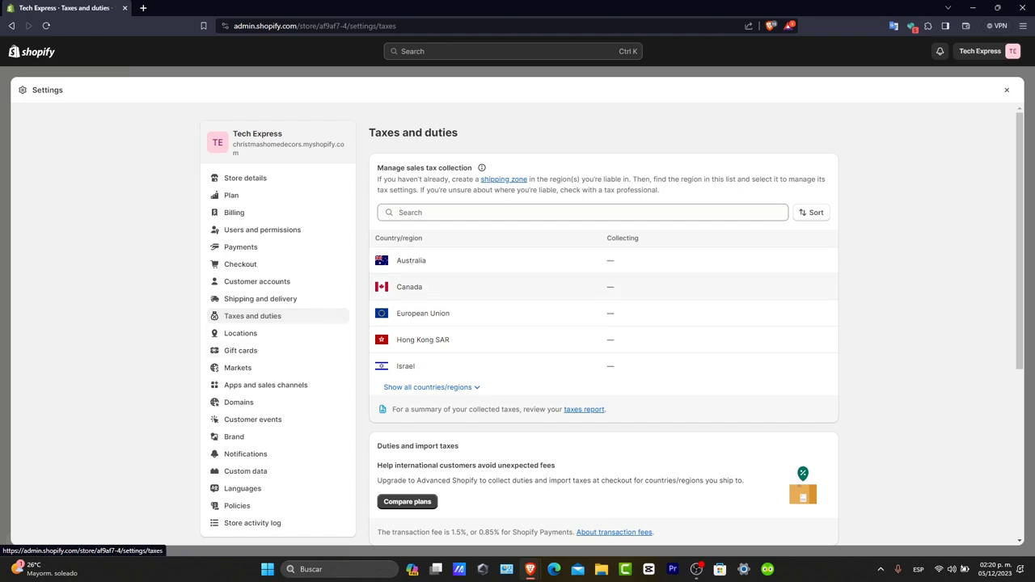
pyautogui.scroll(-4, 606, 324)
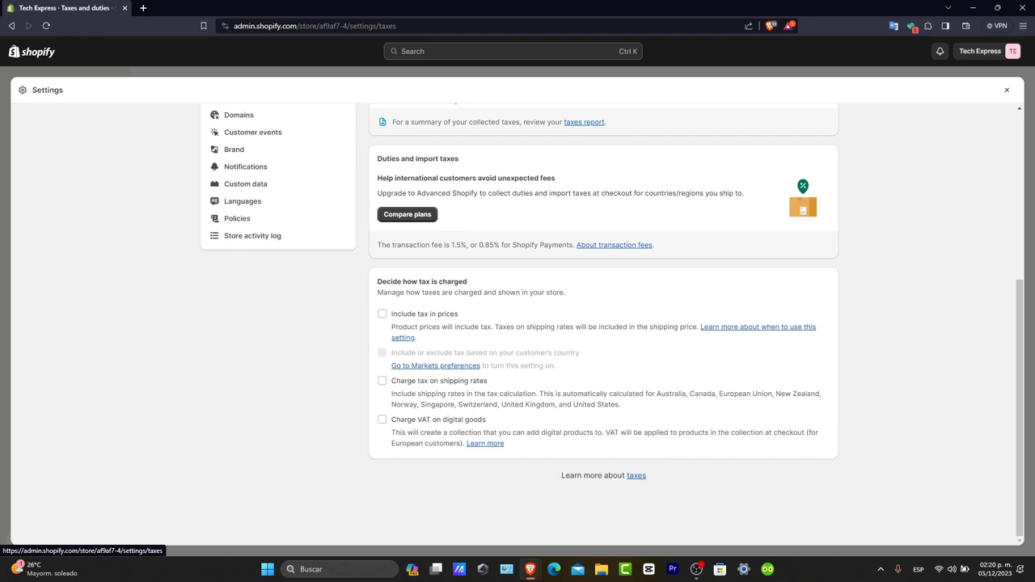
pyautogui.scroll(2, 607, 323)
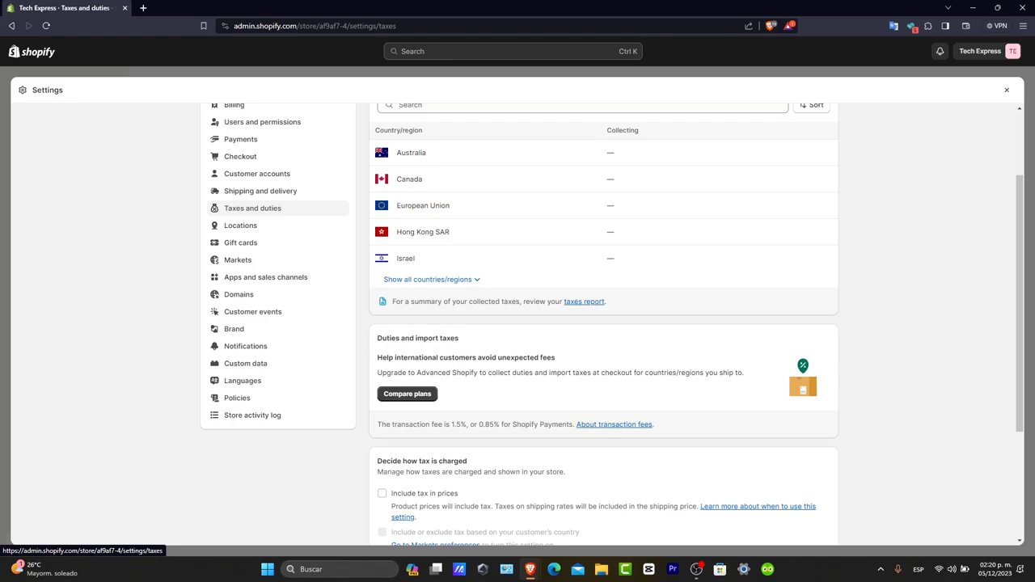
pyautogui.scroll(-3, 603, 323)
pyautogui.scroll(5, 602, 324)
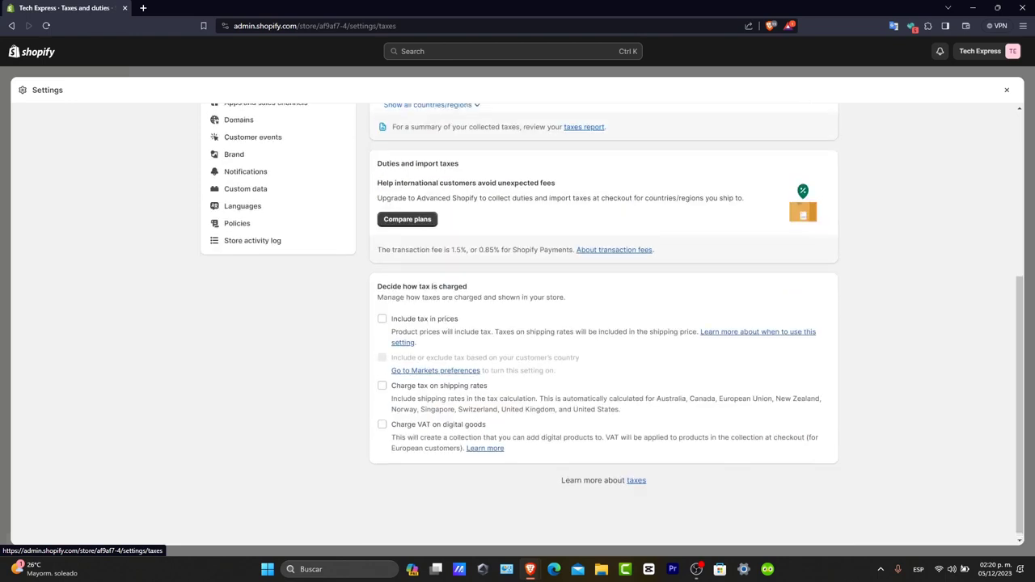
# Inspect Australia's tax settings and its GST collection form, cancel the form and return to the country list
pyautogui.click(411, 261)
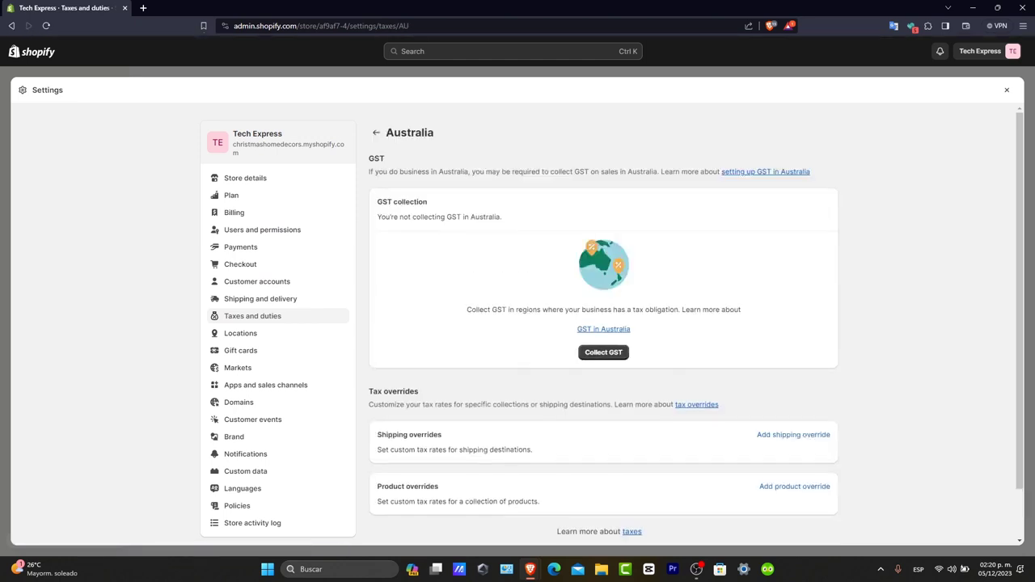
pyautogui.scroll(-2, 602, 324)
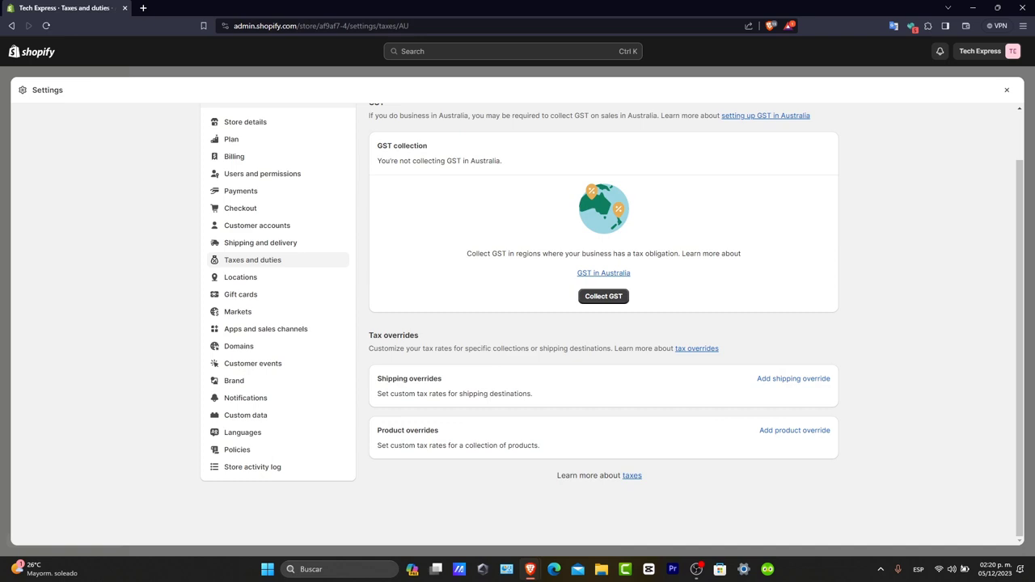
pyautogui.scroll(2, 602, 323)
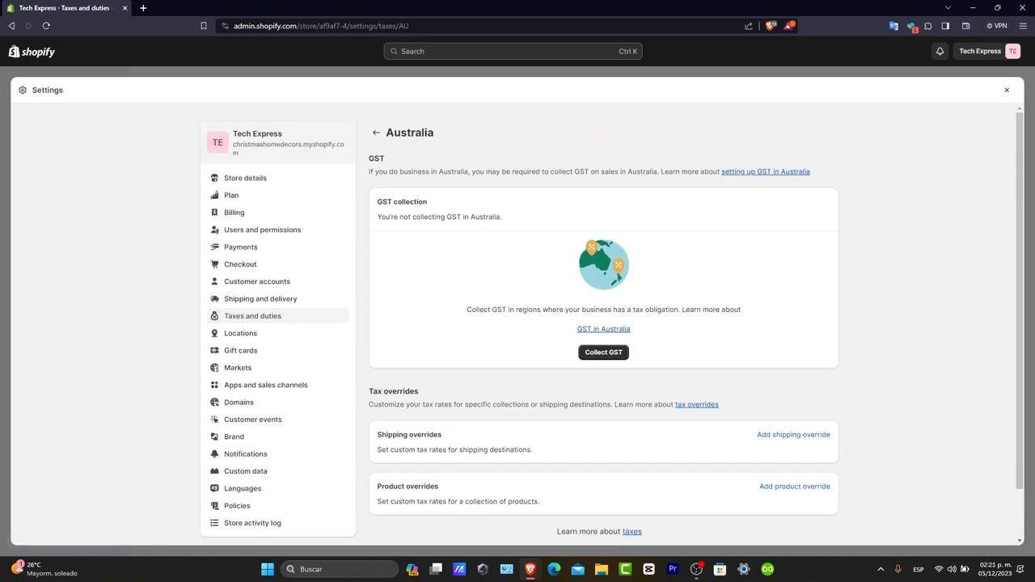
pyautogui.click(604, 352)
pyautogui.click(518, 314)
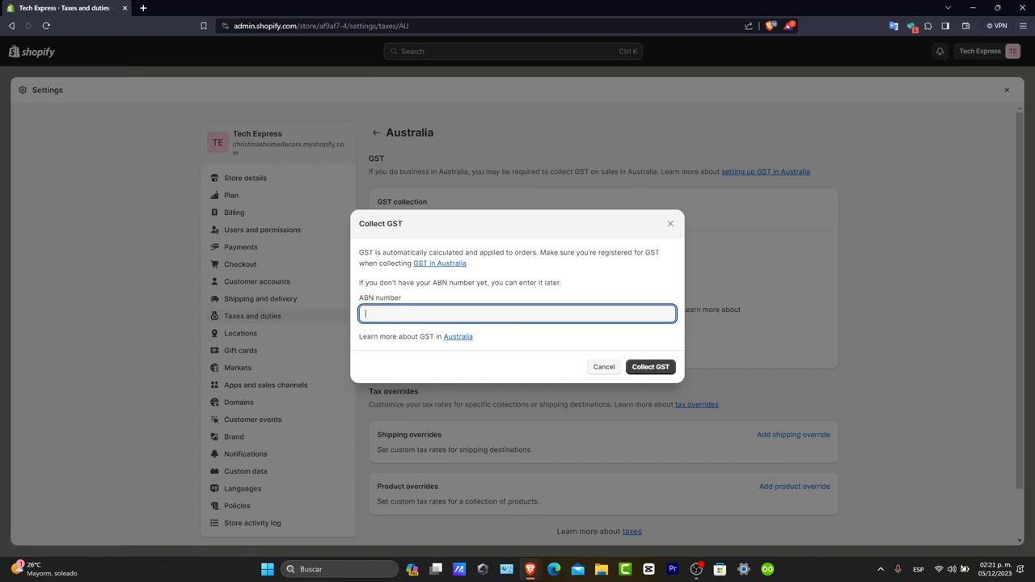
pyautogui.click(604, 368)
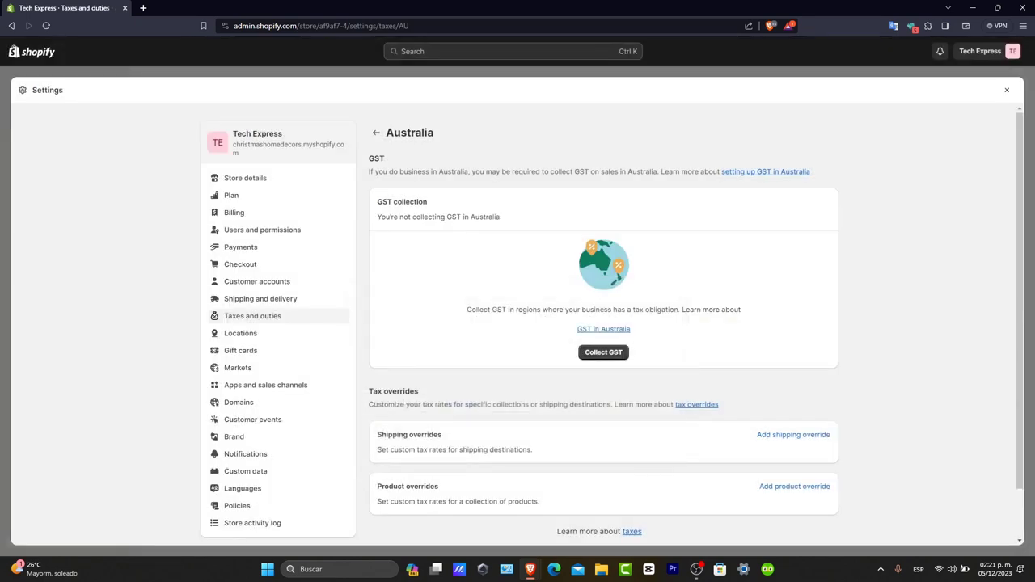
pyautogui.click(376, 131)
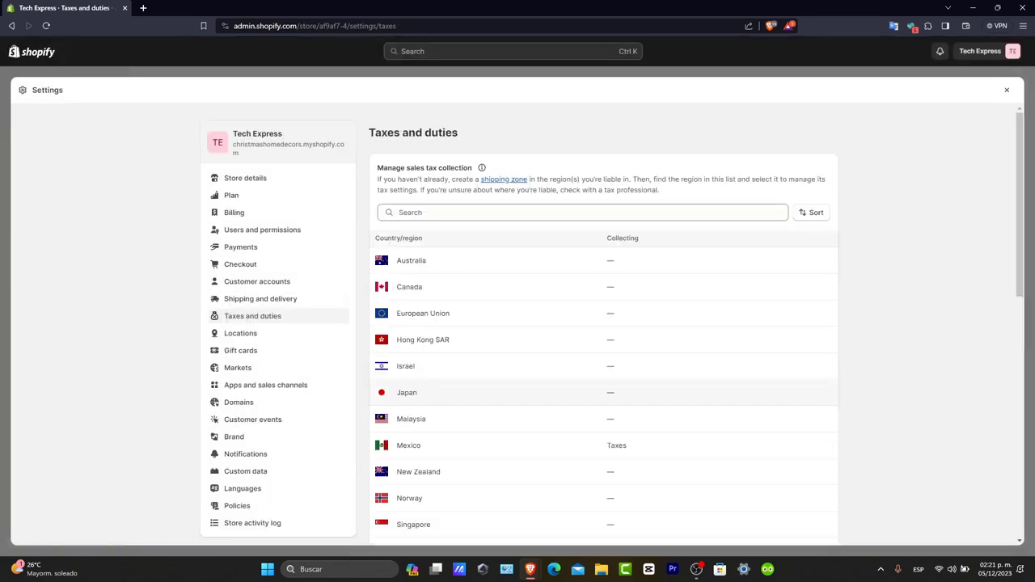
# Review Mexico's country tax, regional state tax rates and tax overrides, and return to the country list
pyautogui.click(409, 445)
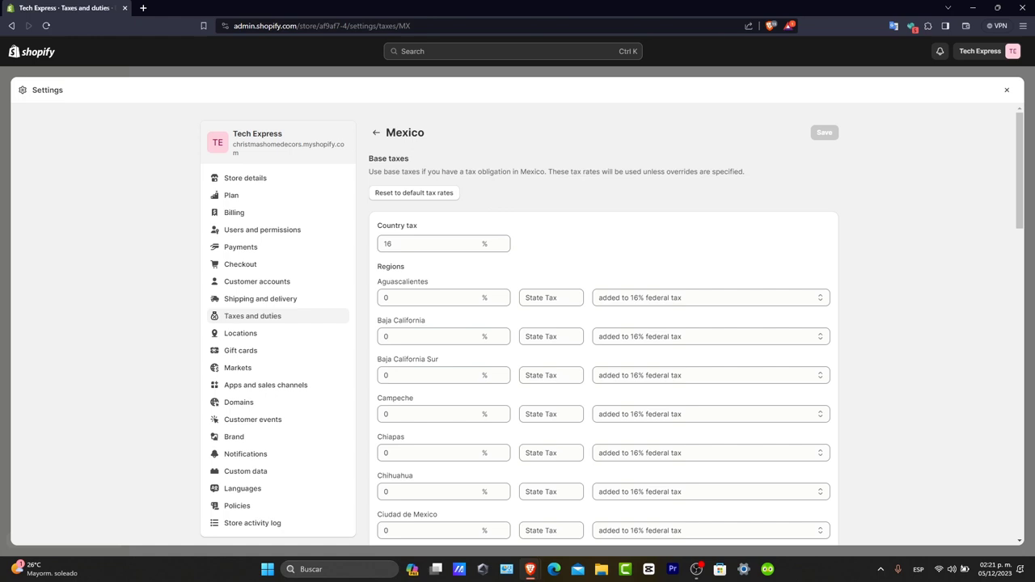
pyautogui.scroll(-15, 558, 299)
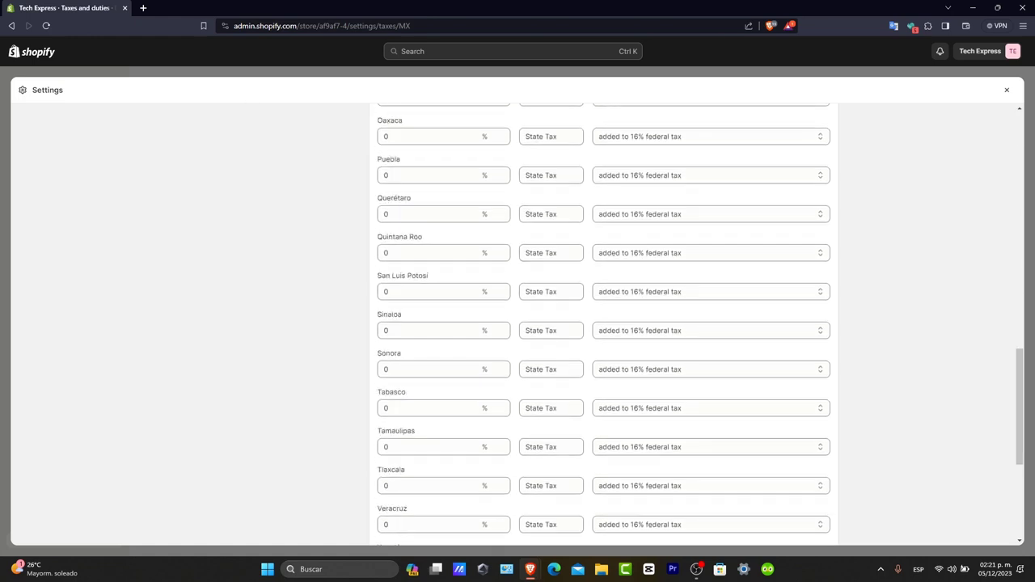
pyautogui.scroll(15, 558, 323)
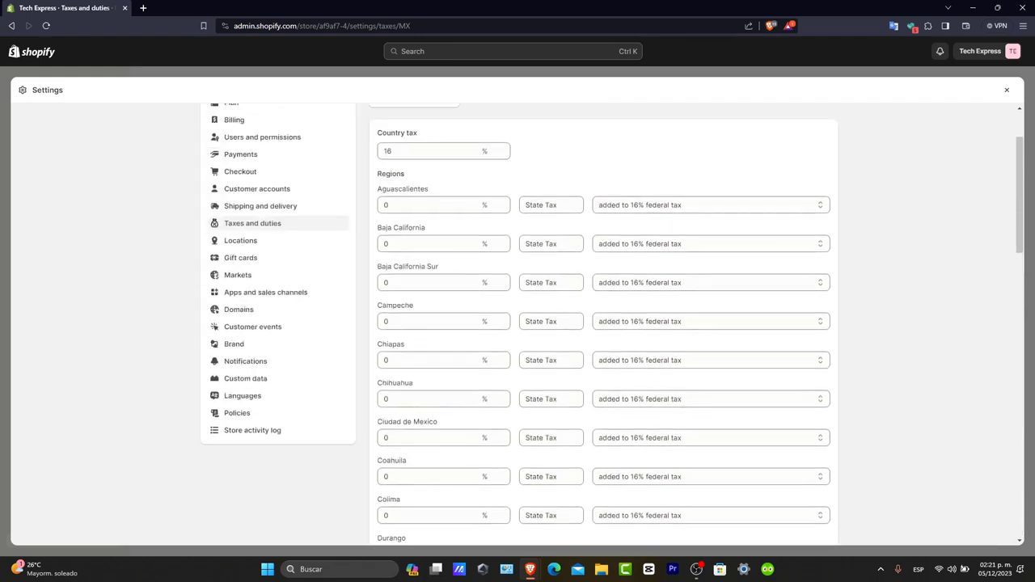
pyautogui.scroll(-3, 485, 315)
pyautogui.scroll(5, 485, 315)
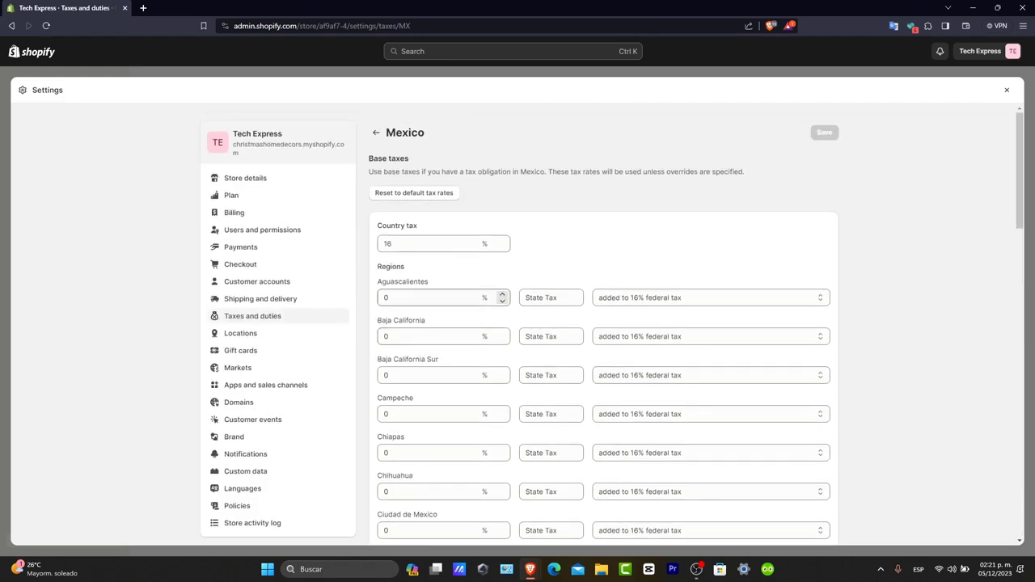
pyautogui.scroll(-12, 477, 298)
pyautogui.scroll(-3, 598, 324)
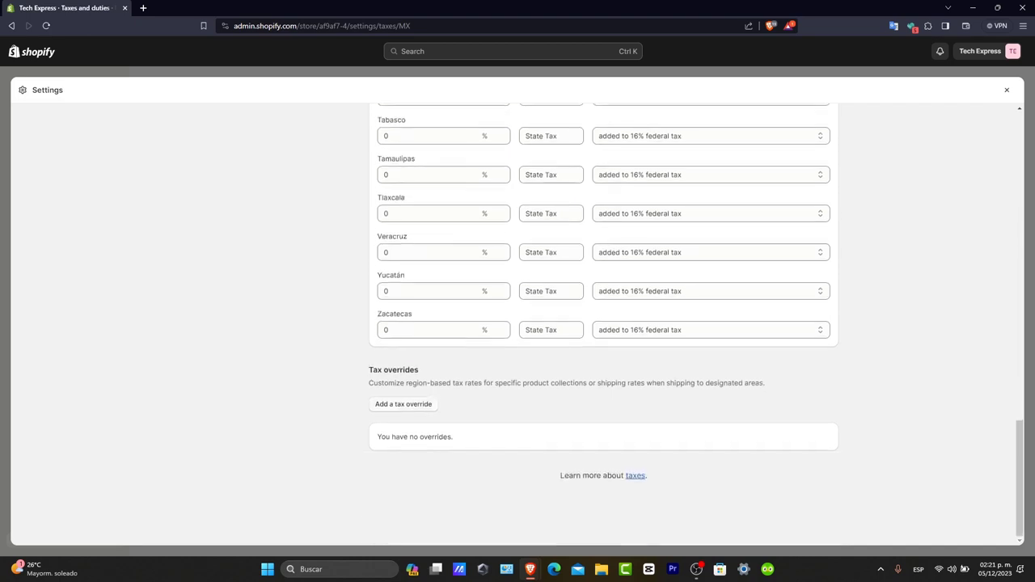
pyautogui.scroll(15, 599, 324)
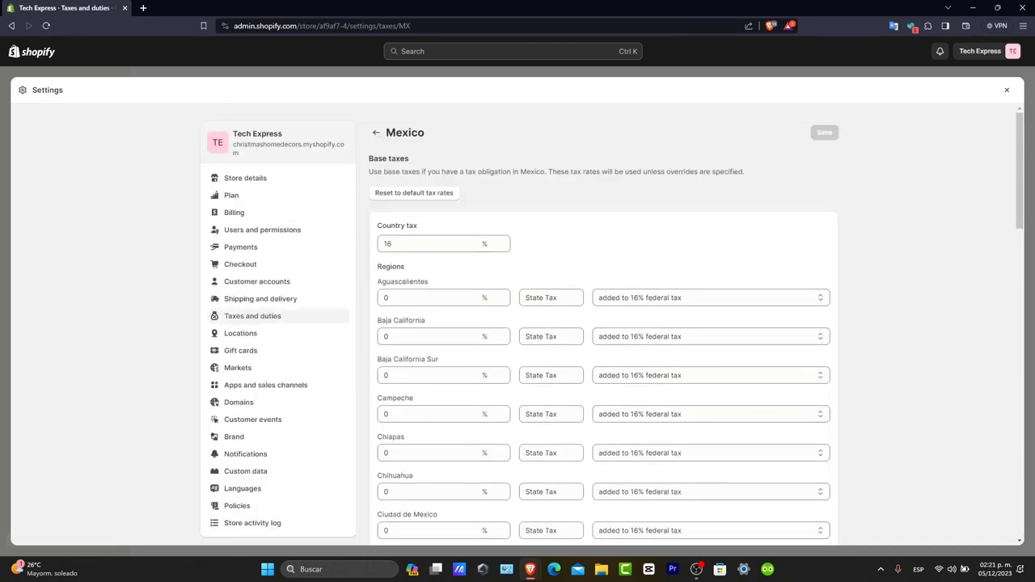
pyautogui.click(376, 133)
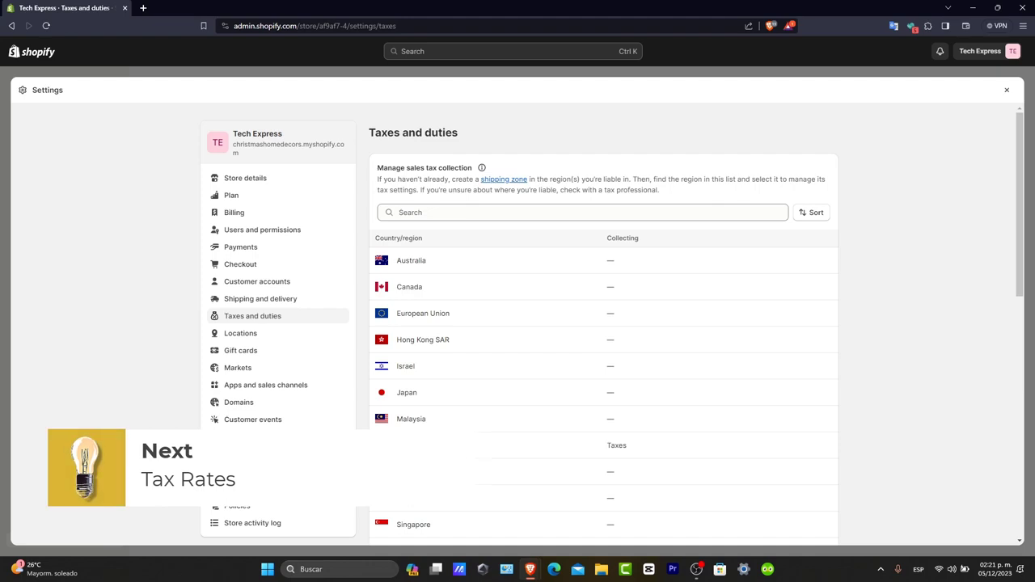
# Enable Include tax in prices and Charge tax on shipping rates, and save the tax settings
pyautogui.scroll(-3, 380, 247)
pyautogui.scroll(-3, 381, 247)
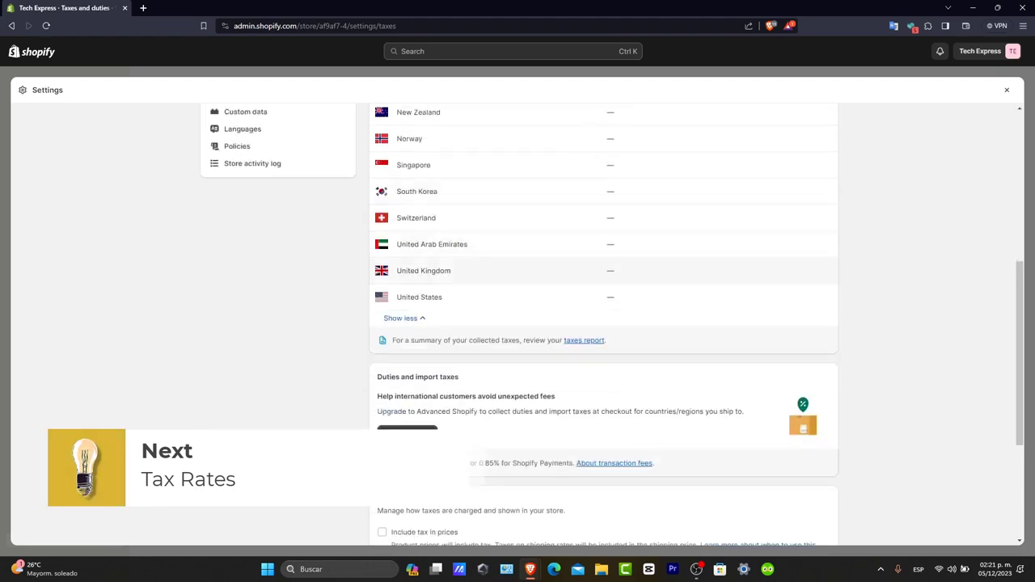
pyautogui.scroll(-3, 603, 324)
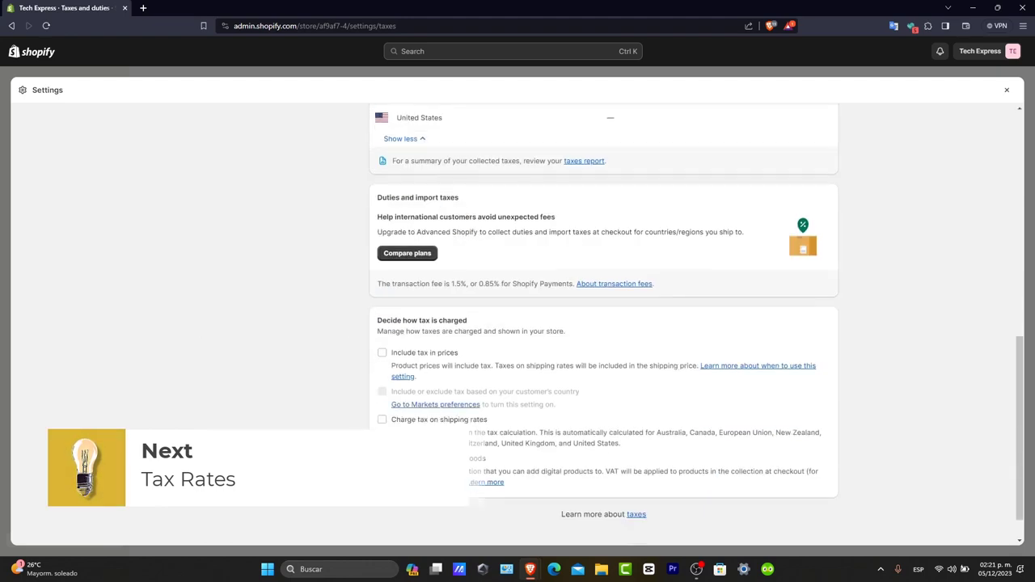
pyautogui.moveTo(419, 320); pyautogui.dragTo(467, 321)
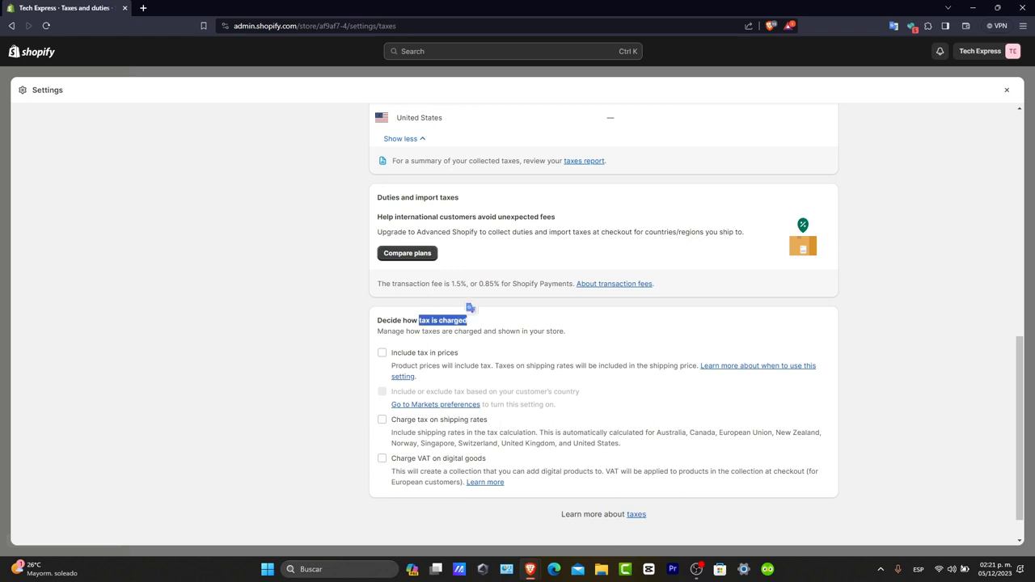
pyautogui.click(382, 353)
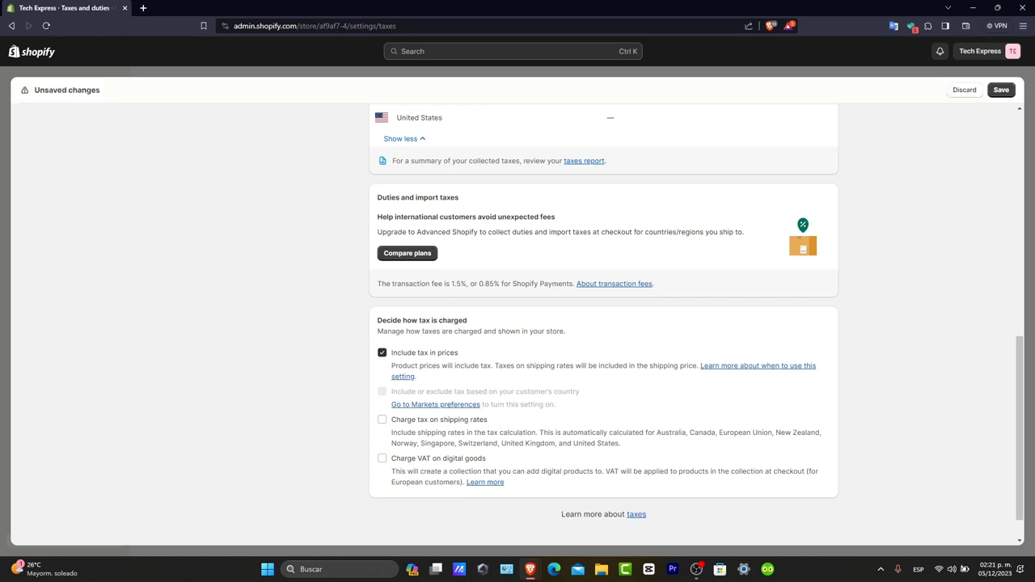
pyautogui.click(382, 420)
pyautogui.click(382, 458)
pyautogui.click(382, 459)
pyautogui.click(381, 459)
pyautogui.click(382, 459)
pyautogui.click(1001, 90)
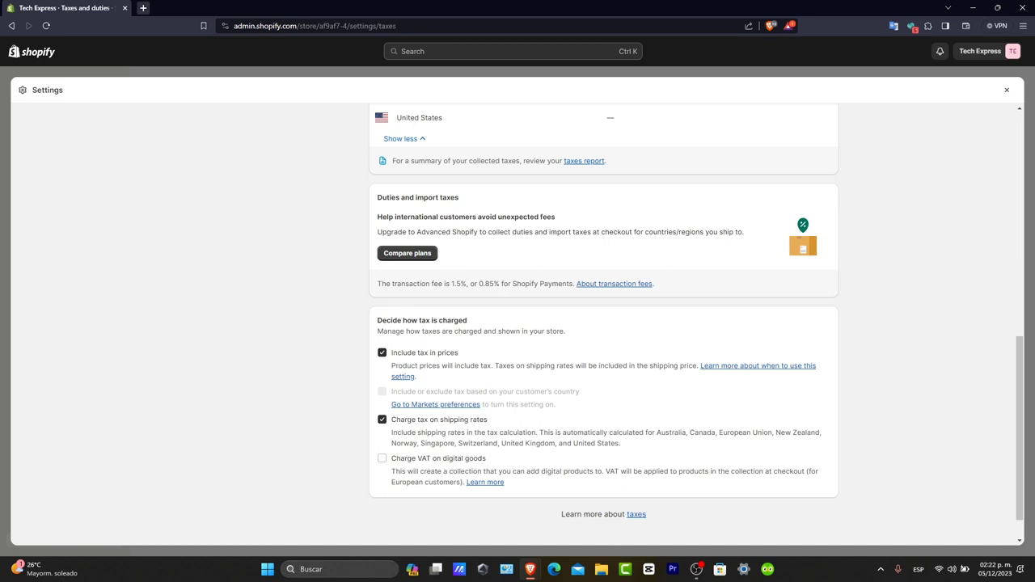
# Search the web for "tax laws for canada" and view the Canada.ca Tax policy page before returning to Shopify's tax settings
pyautogui.click(142, 7)
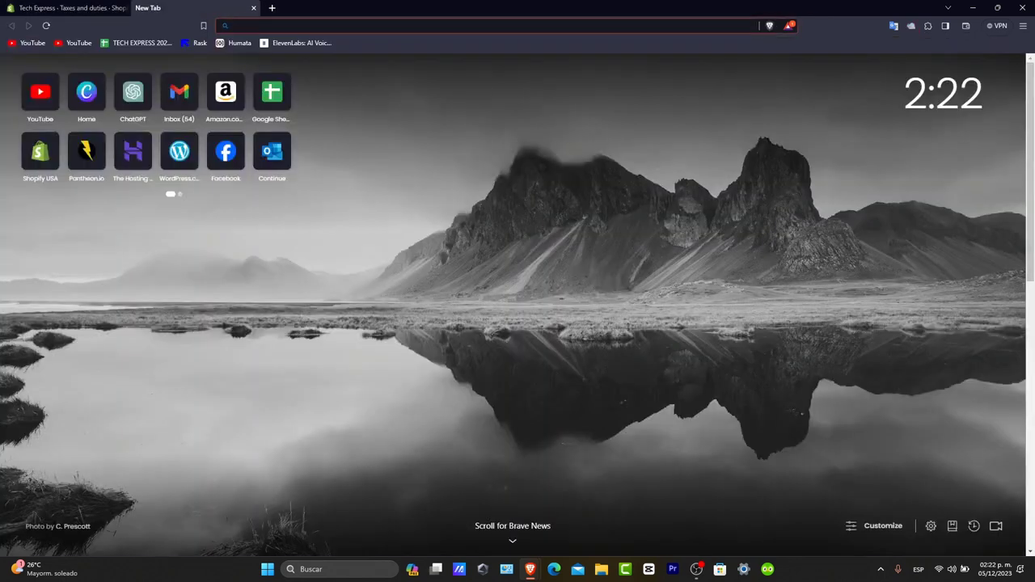
pyautogui.write('tax')
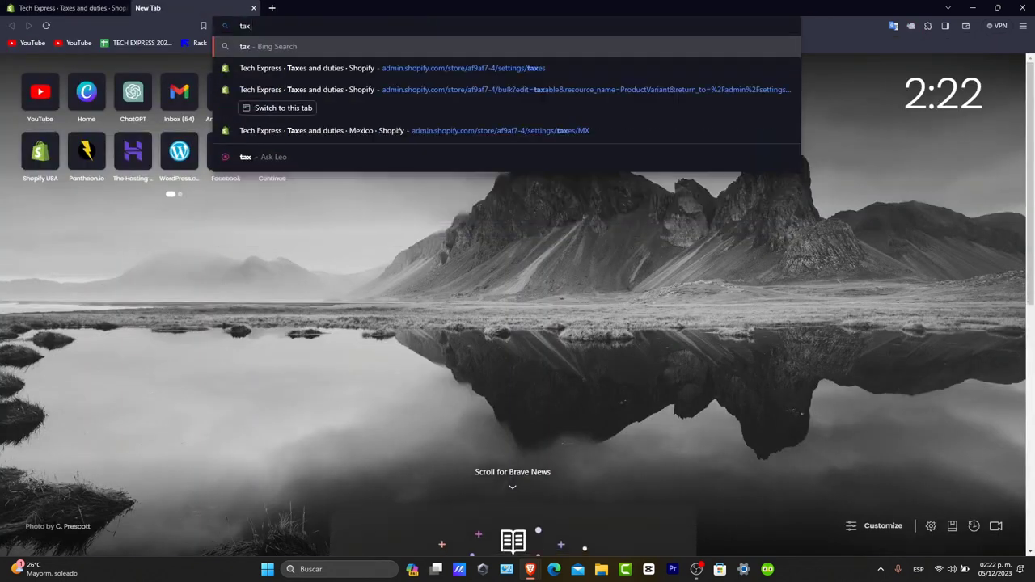
pyautogui.write(' laws for canada')
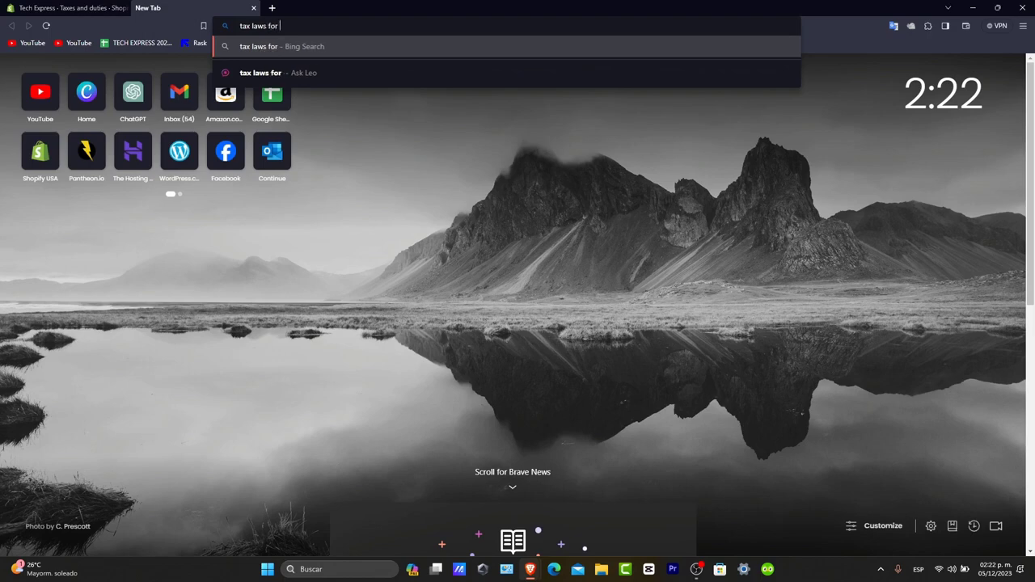
pyautogui.press('Return')
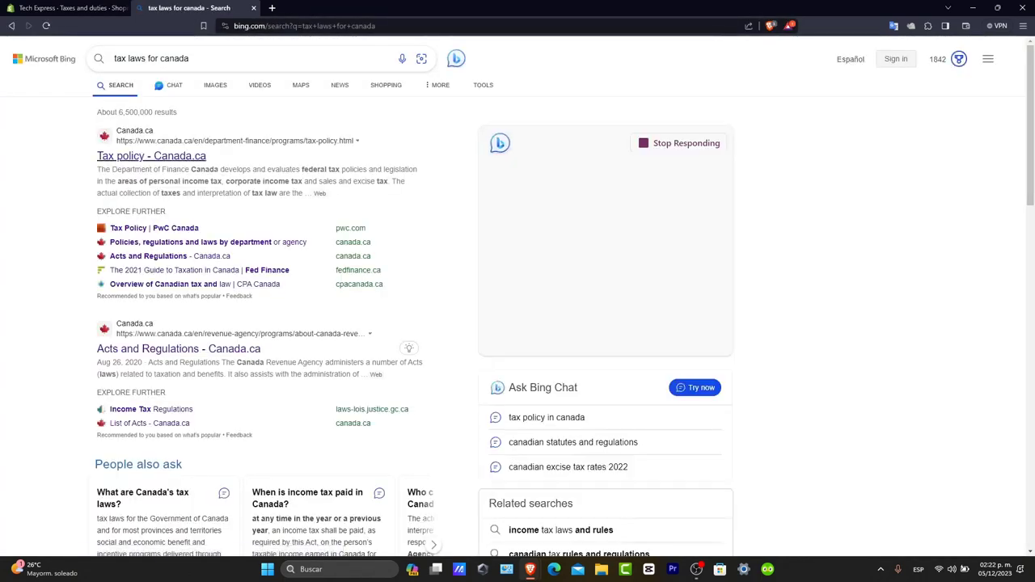
pyautogui.click(151, 155)
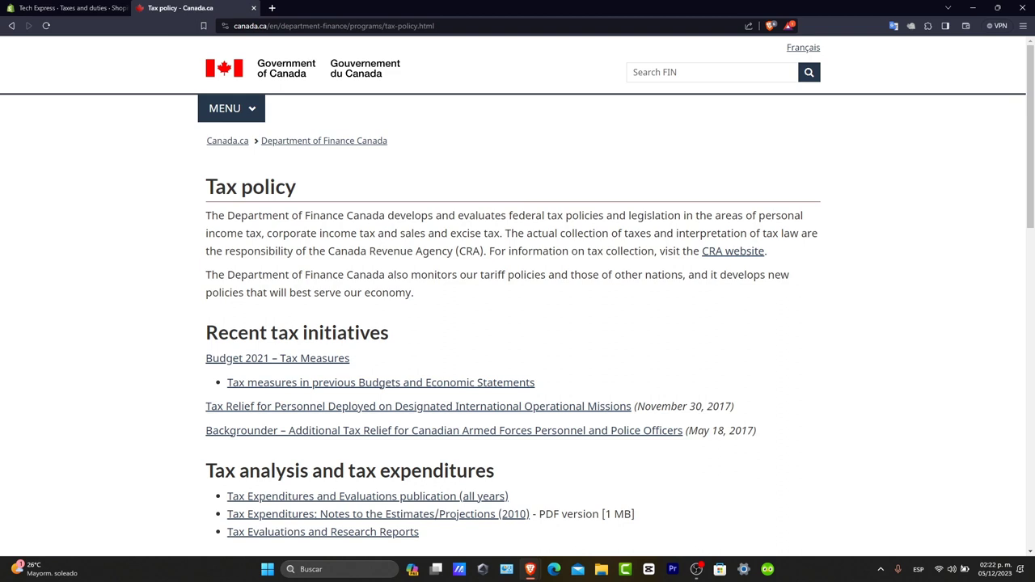
pyautogui.click(66, 8)
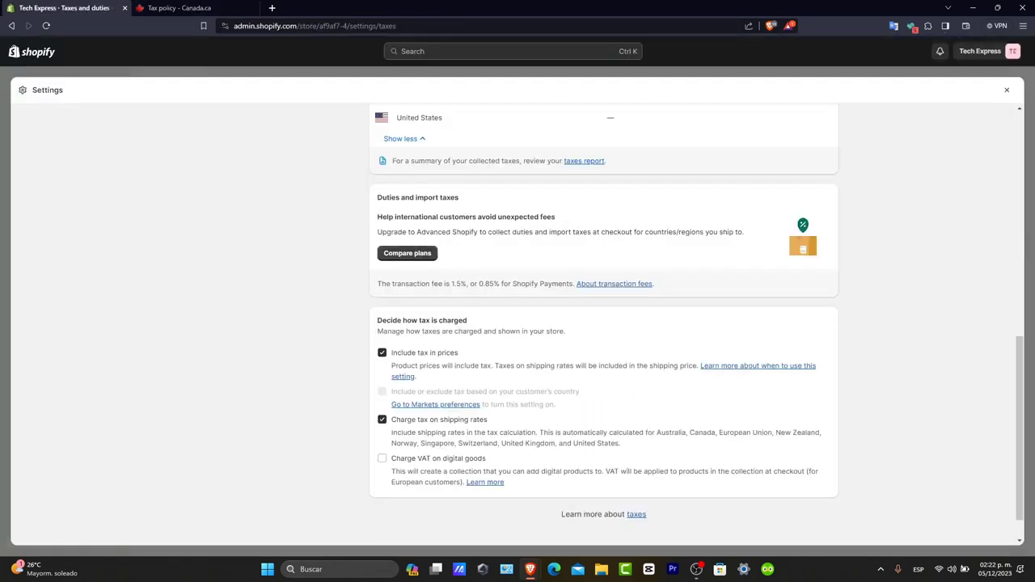